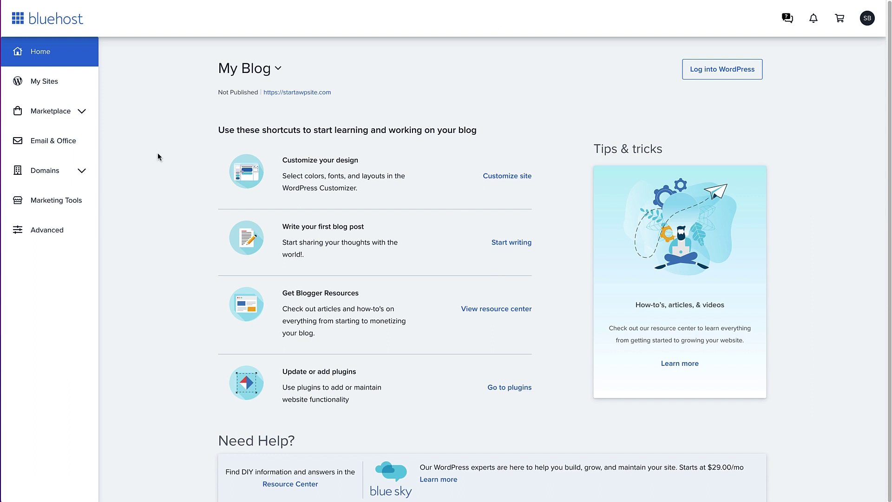
- Turn on the Let's Encrypt SSL certificate in the security settings of the startawpsite site
click(48, 85)
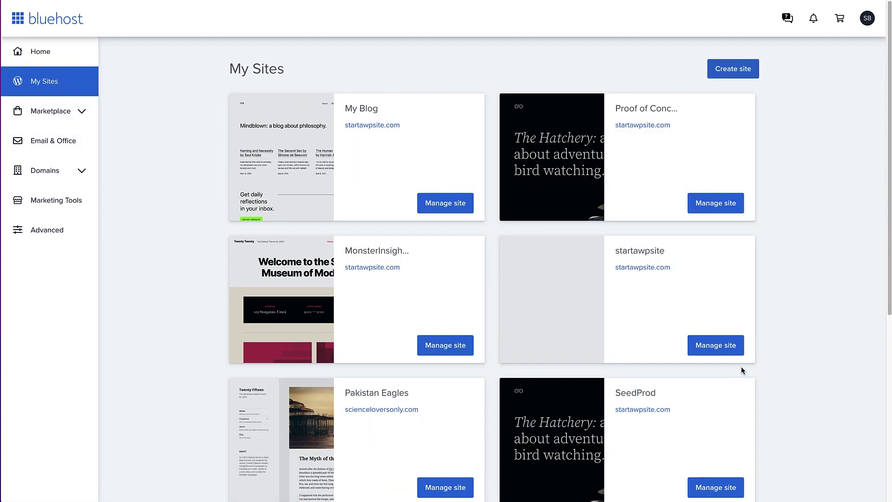
click(714, 350)
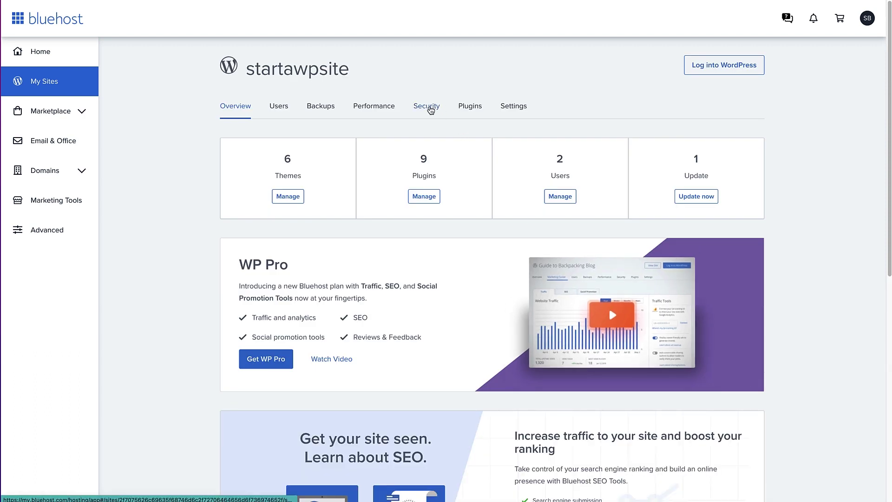
click(431, 109)
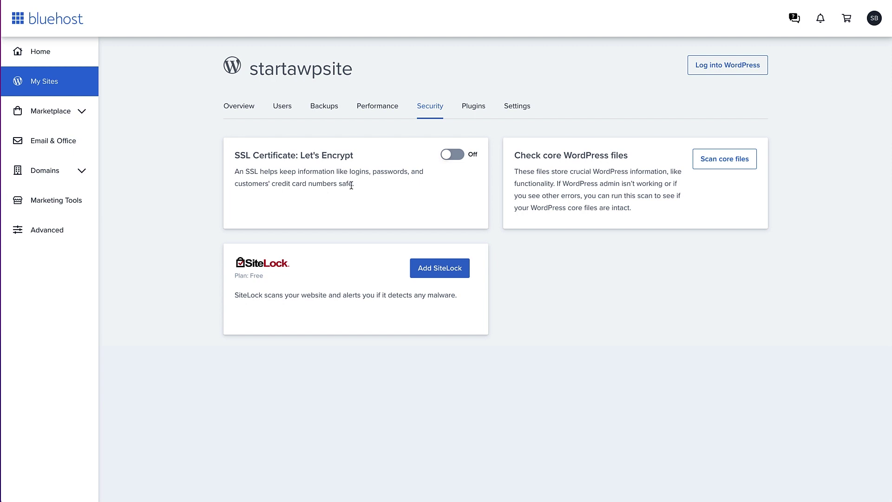
click(452, 155)
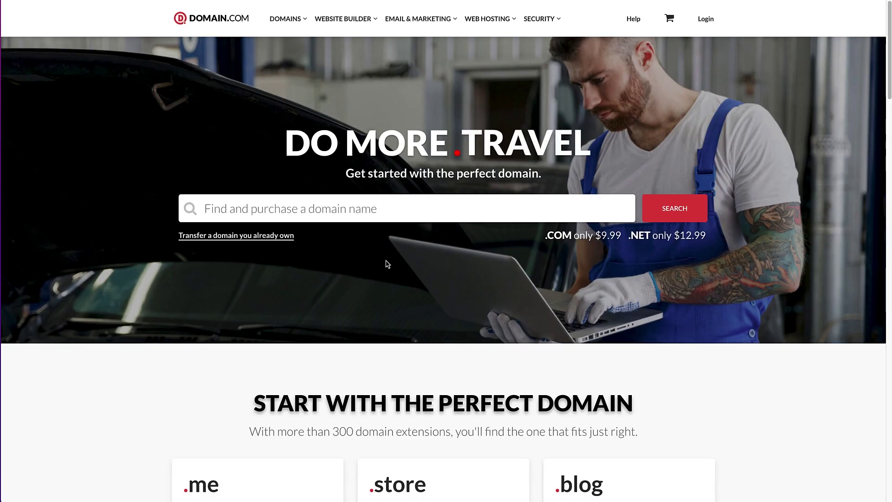
- Switch to Domain.com and open its SSL Certificates page
mouse_move(549, 23)
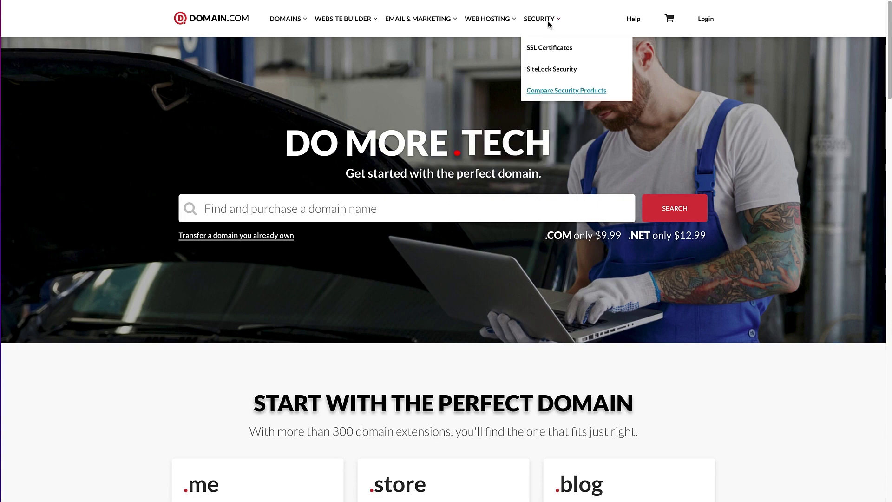
click(550, 53)
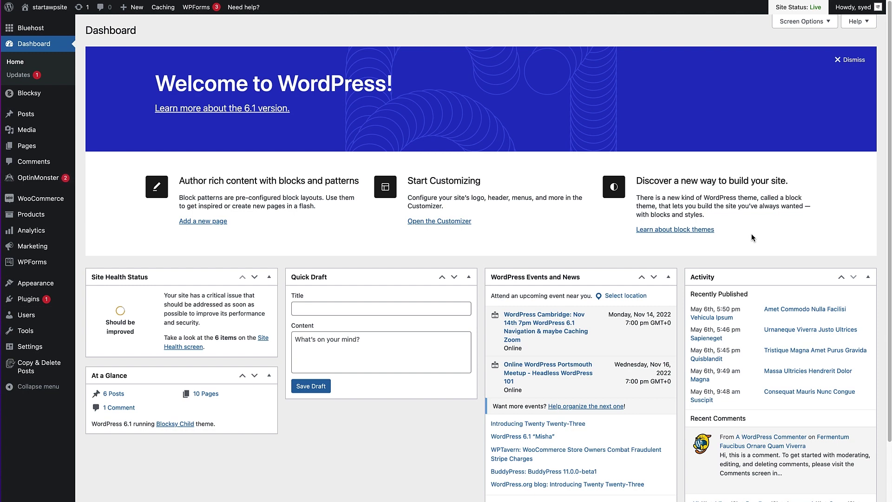
- Switch to the WordPress dashboard, search the plugin directory for "really simple ssl", and install and activate Really Simple SSL
mouse_move(16, 303)
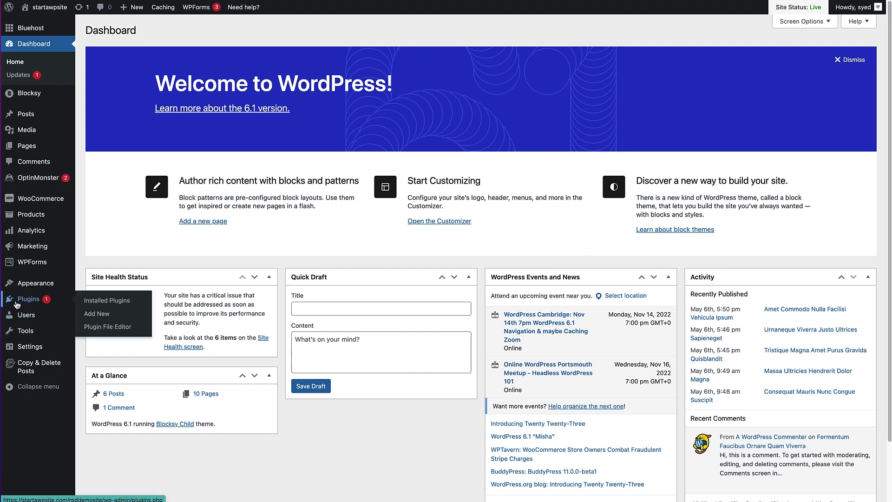
click(99, 315)
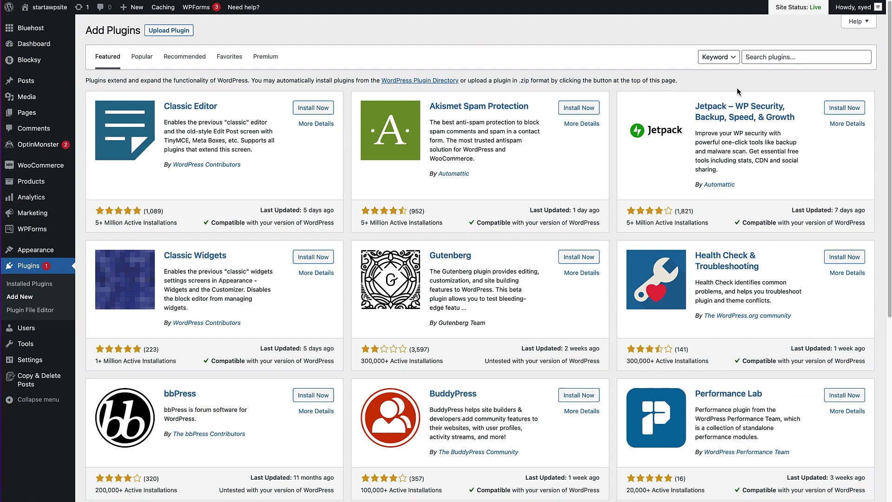
click(775, 60)
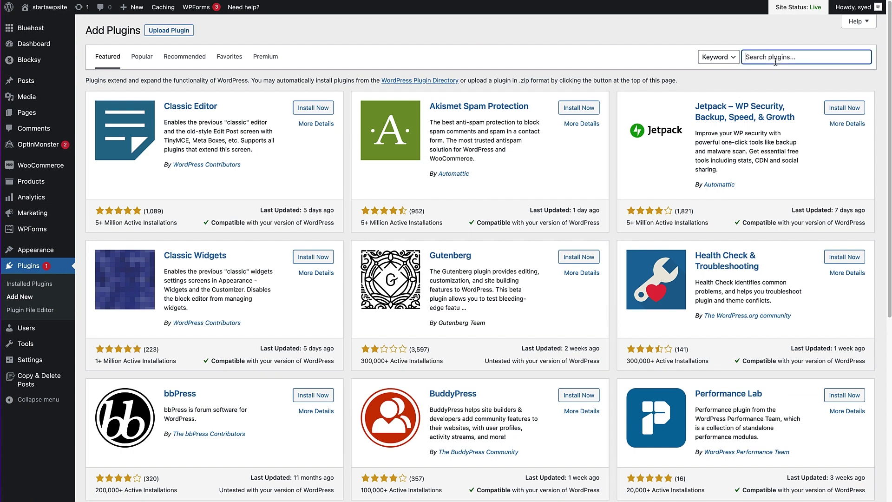
text(really simple ssl)
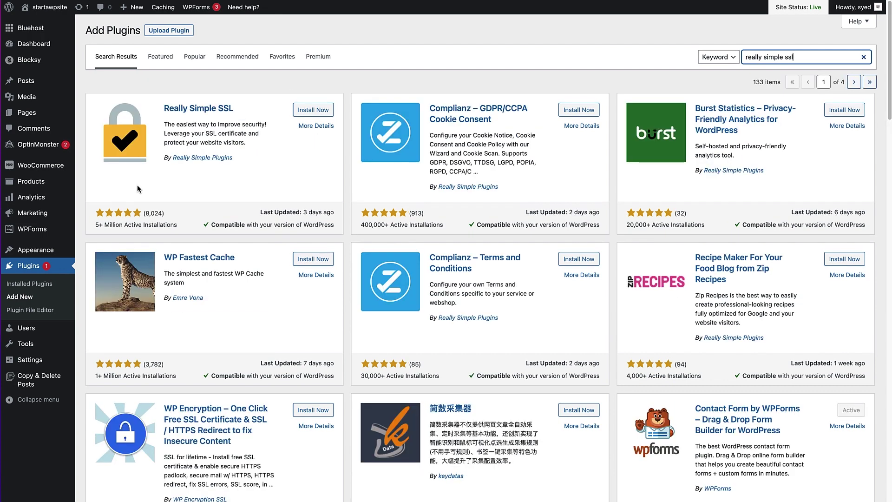
click(313, 113)
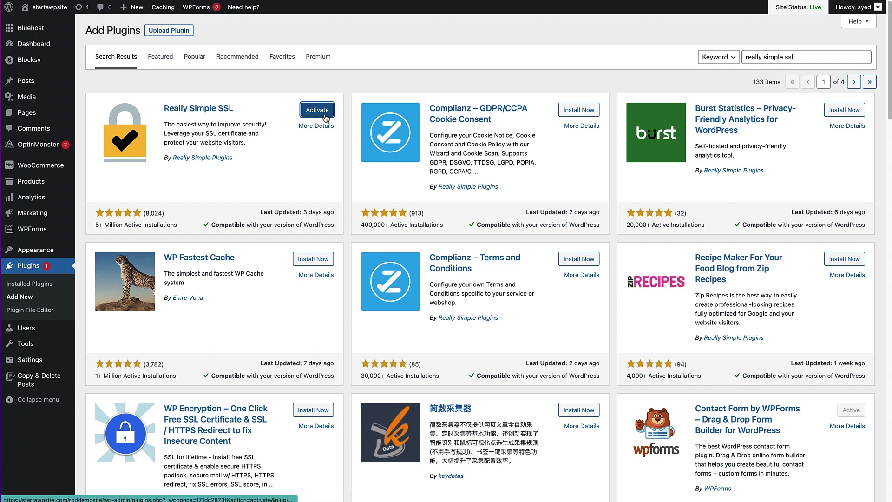
click(325, 116)
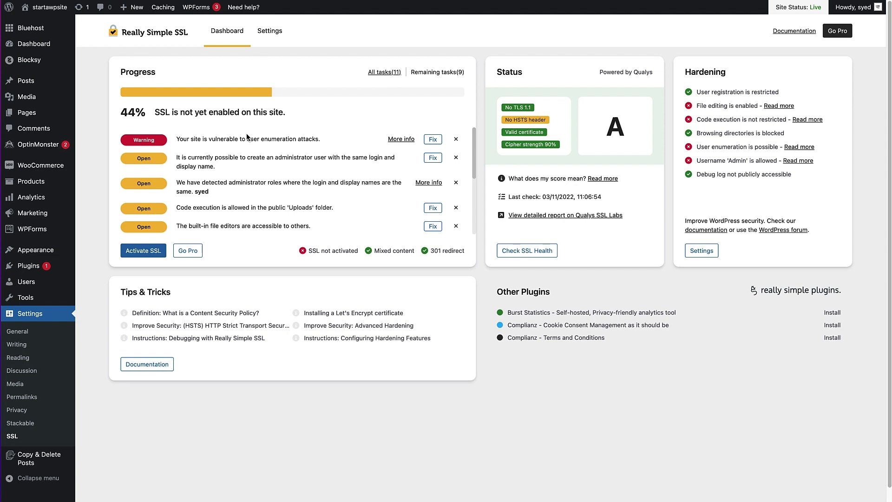
- Activate SSL for the site with Really Simple SSL and return to the plugin's dashboard
click(156, 255)
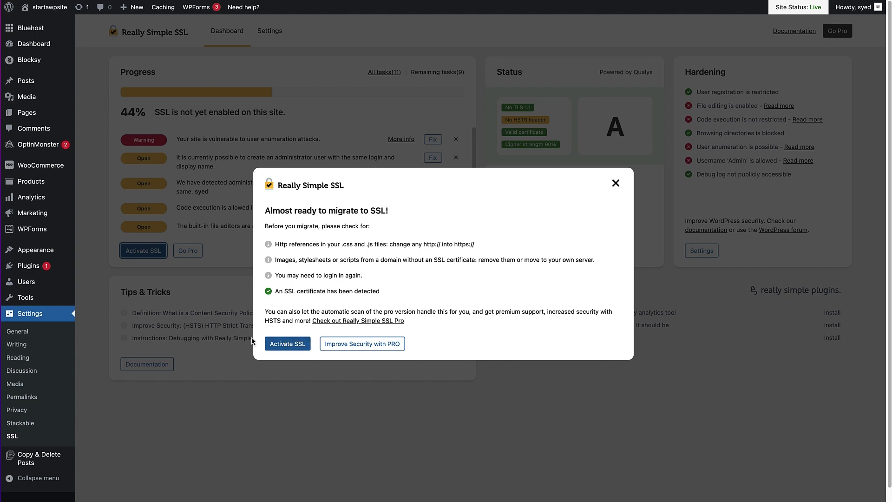
click(285, 345)
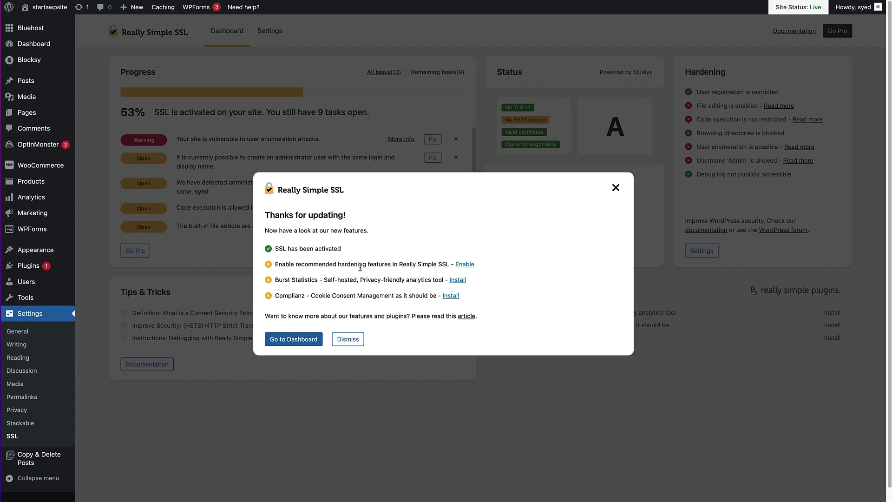
click(293, 341)
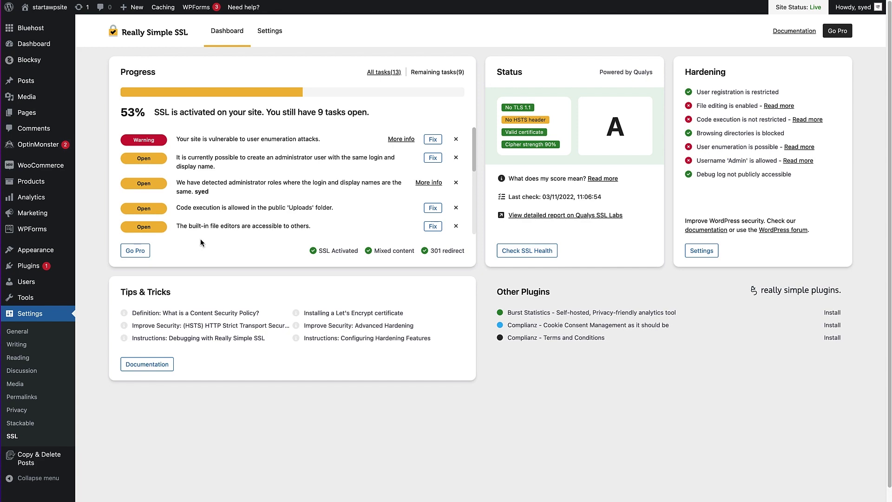
- View the live site's home page and open its Products page to check the secure connection
click(37, 22)
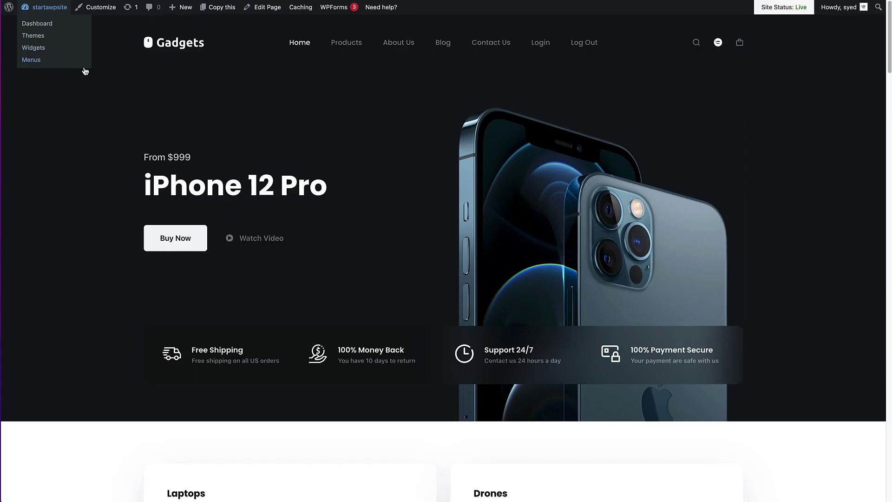
click(344, 45)
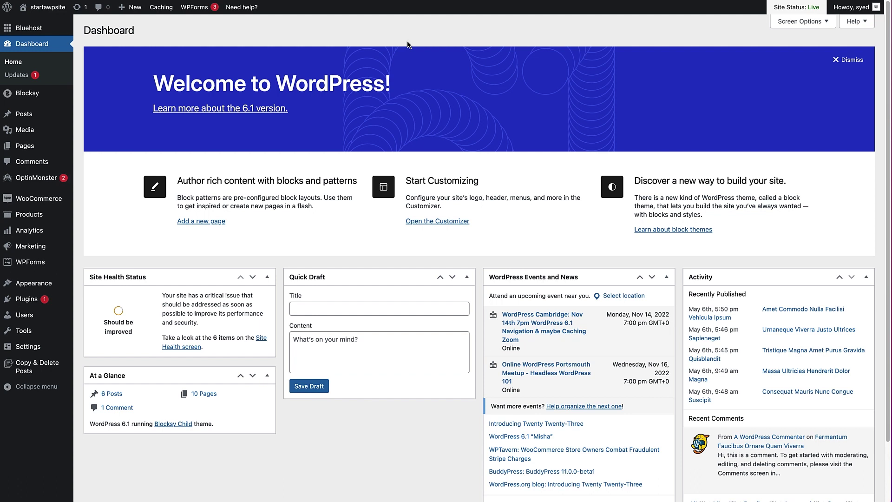
mouse_move(34, 352)
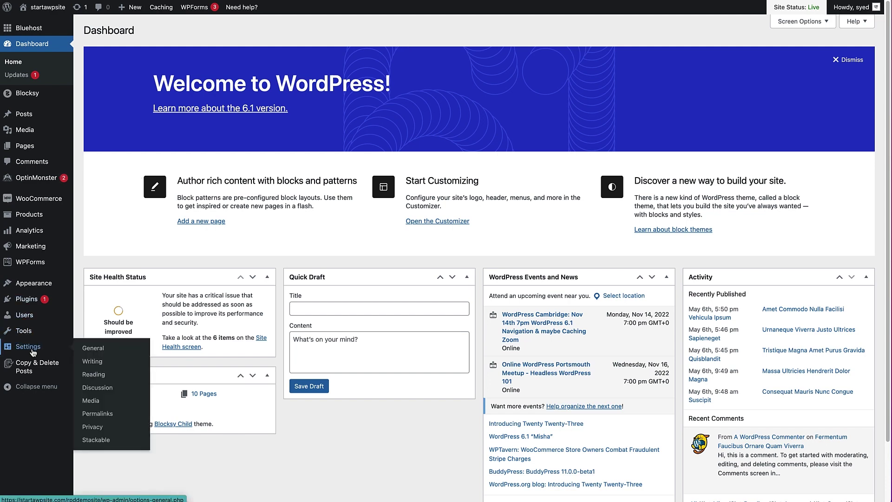
click(93, 349)
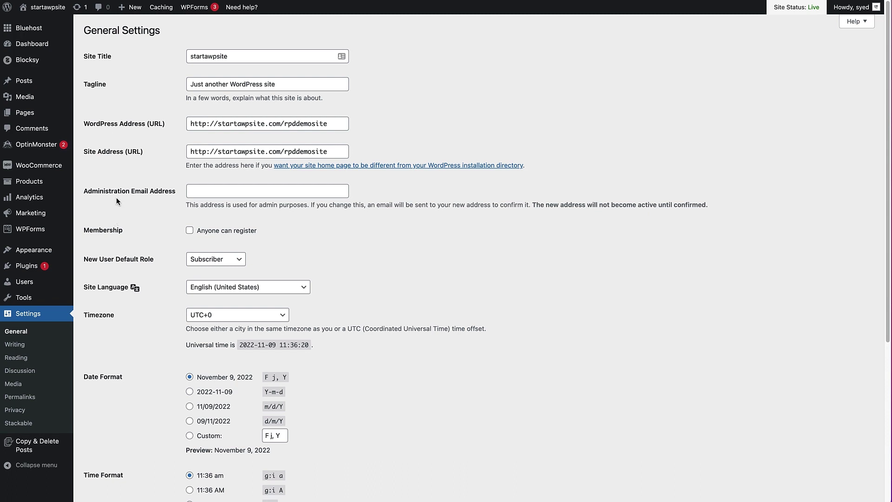
click(206, 126)
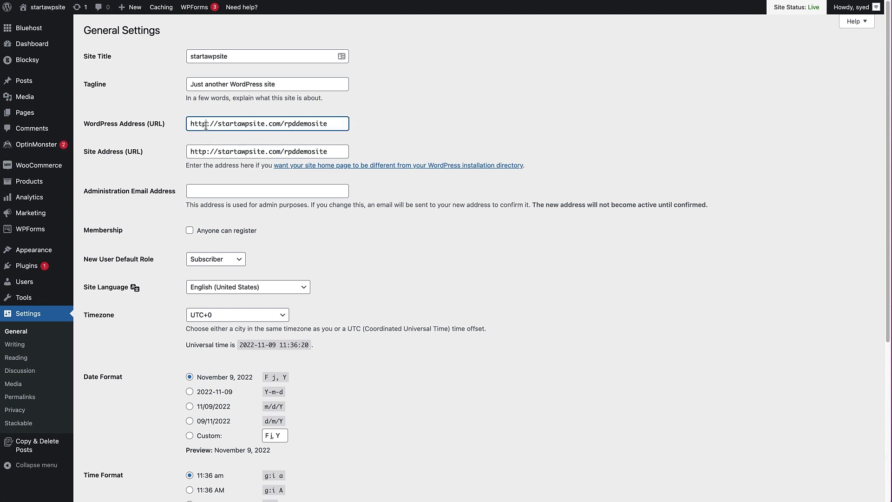
text(s)
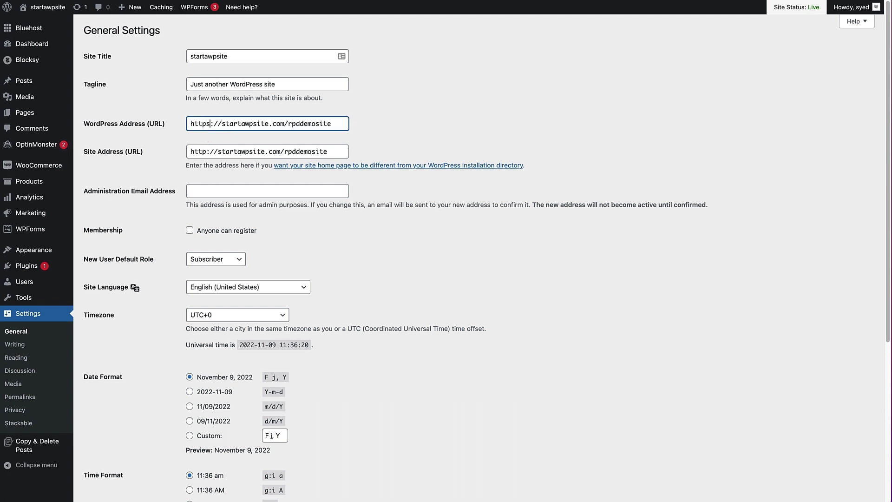
click(207, 151)
text(s)
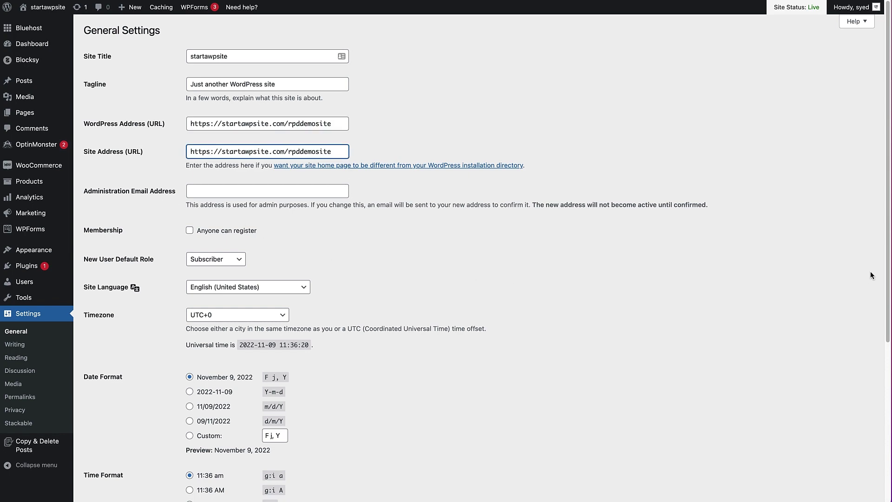
scroll(888, 264, down, 5)
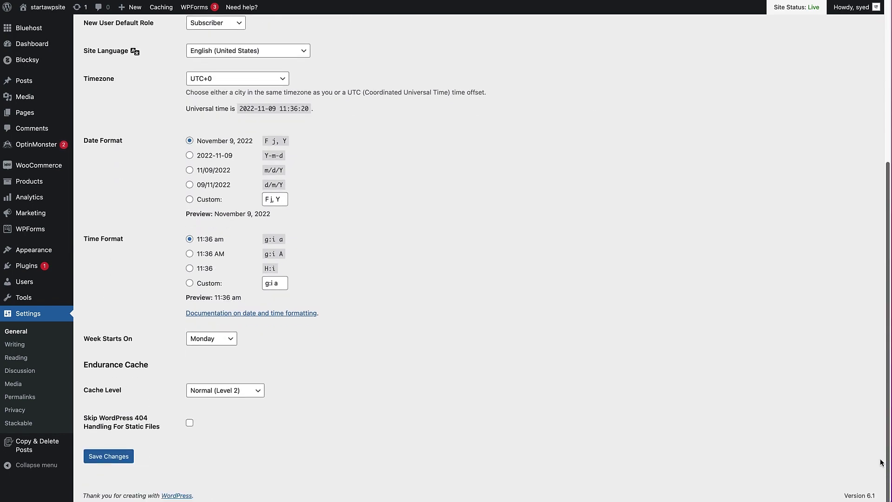
click(100, 462)
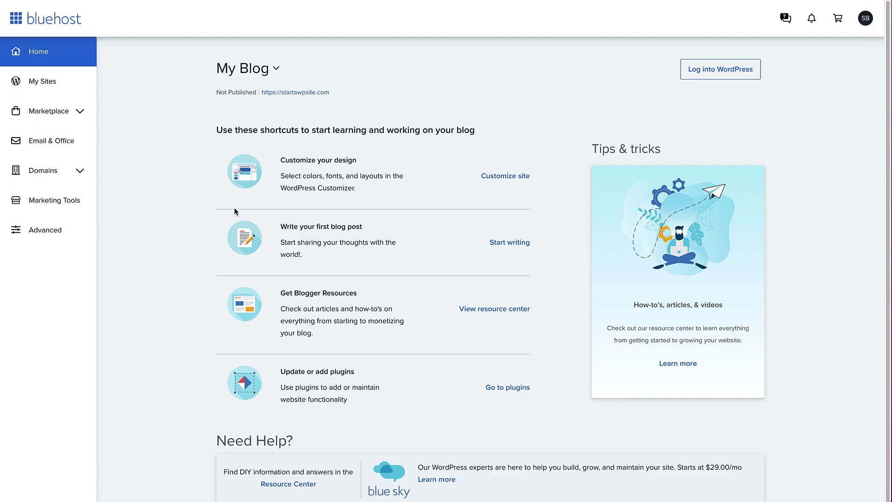
- Switch to Bluehost's File Manager and download a backup copy of .htaccess from public_html/rpddemosite
click(49, 238)
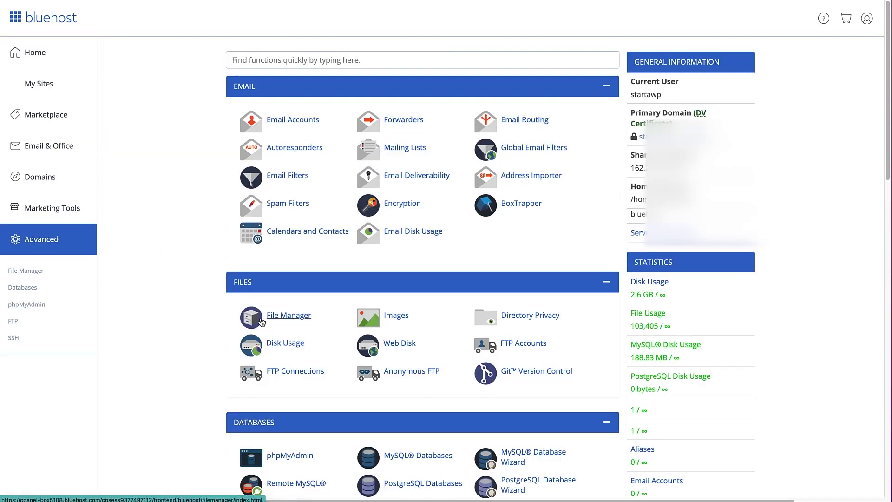
click(297, 324)
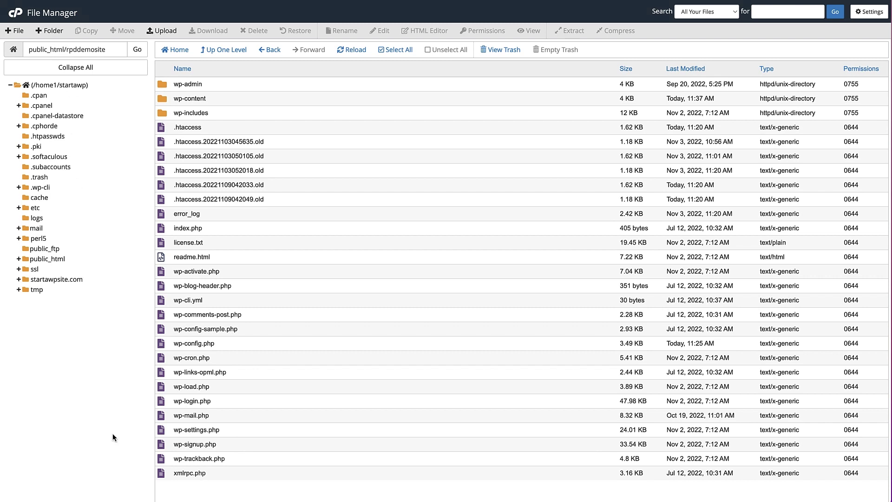
right_click(183, 127)
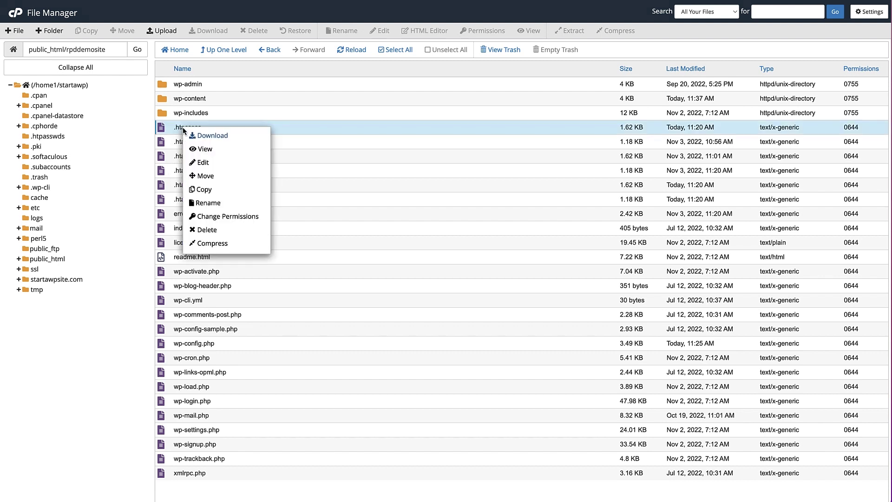
click(210, 136)
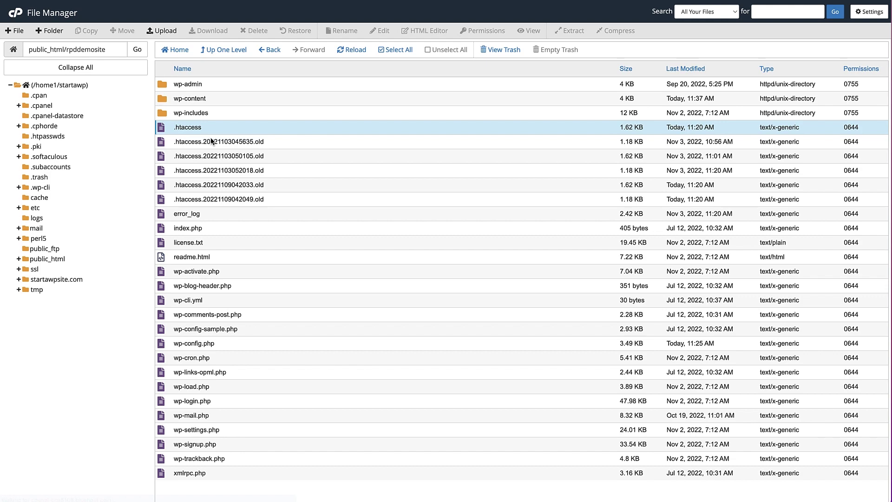
- Edit .htaccess, inserting the WPBeginner guide's five-line mod_rewrite block that 301-redirects HTTP to HTTPS above # END WordPress, and save it
right_click(184, 130)
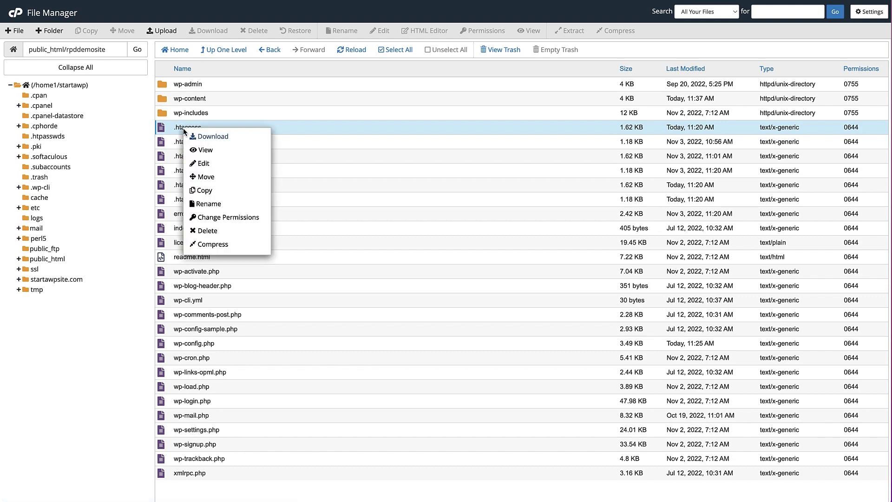
click(203, 164)
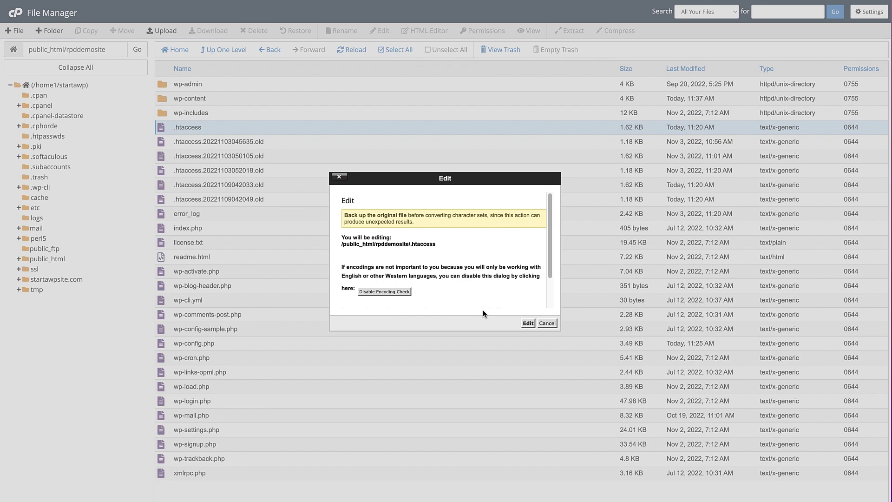
click(529, 323)
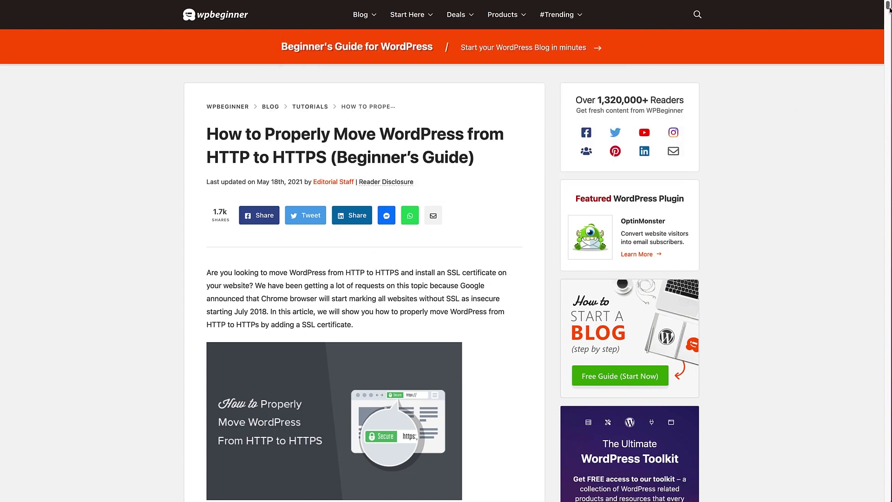
drag(888, 11, 887, 59)
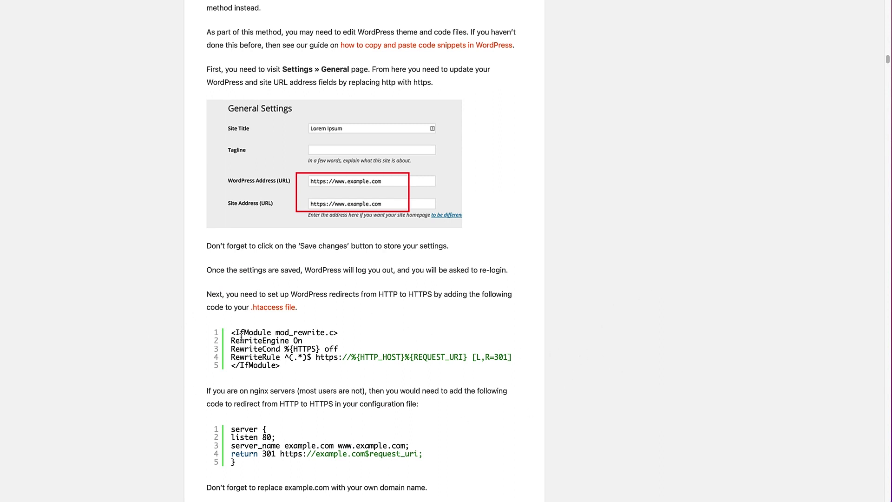
drag(231, 331, 300, 365)
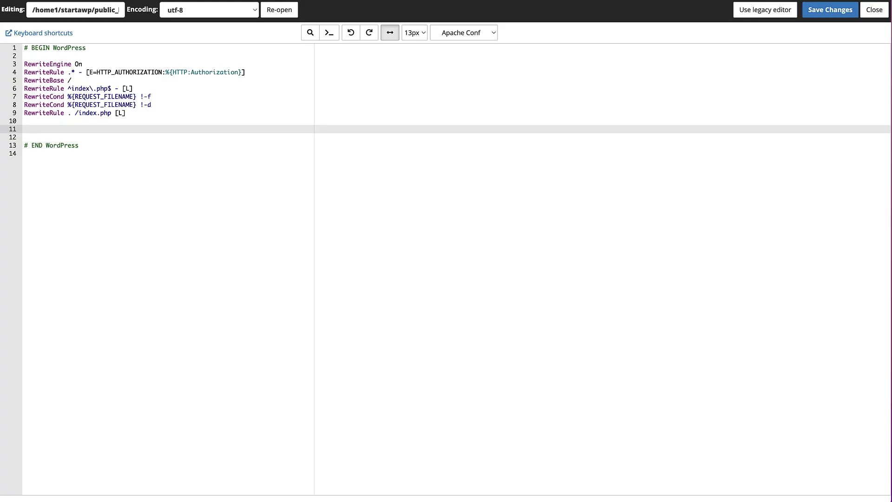
text(<IfModule mod_rewrite.c> RewriteEngine On RewriteCond %{HTTPS} off RewriteRule ^(.*)$ https://%{HTTP_HOST}%{REQUEST_URI} [L,R=301] </IfModule>)
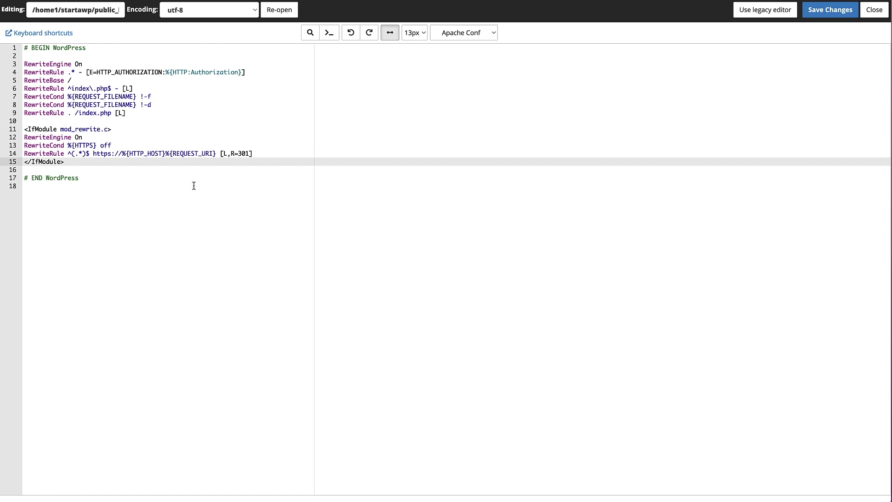
click(832, 9)
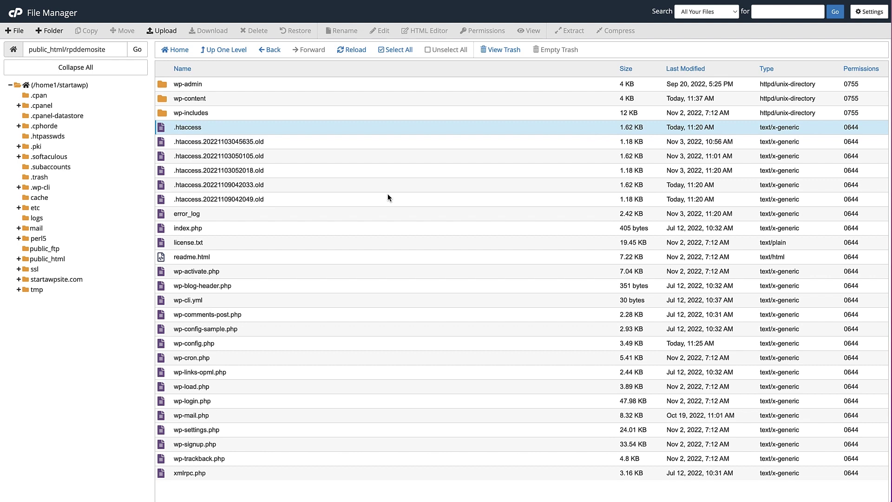
- Download a backup copy of wp-config.php from public_html/rpddemosite
click(221, 348)
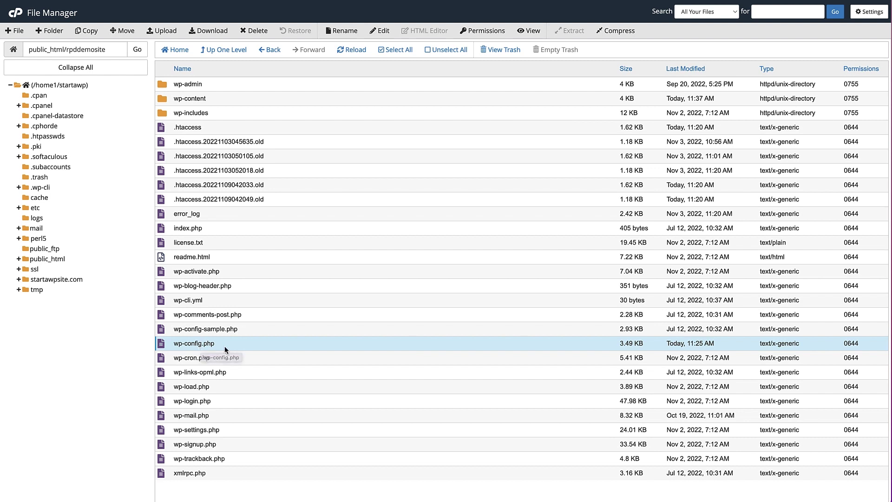
right_click(225, 349)
click(253, 353)
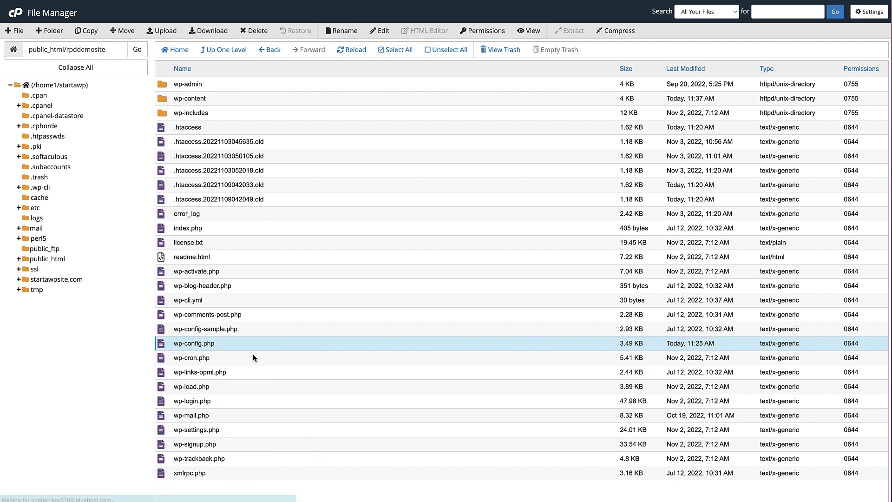
- Edit wp-config.php, inserting the guide's line define('FORCE_SSL_ADMIN', true); above the "That's all, stop editing!" comment, and save the file
right_click(197, 347)
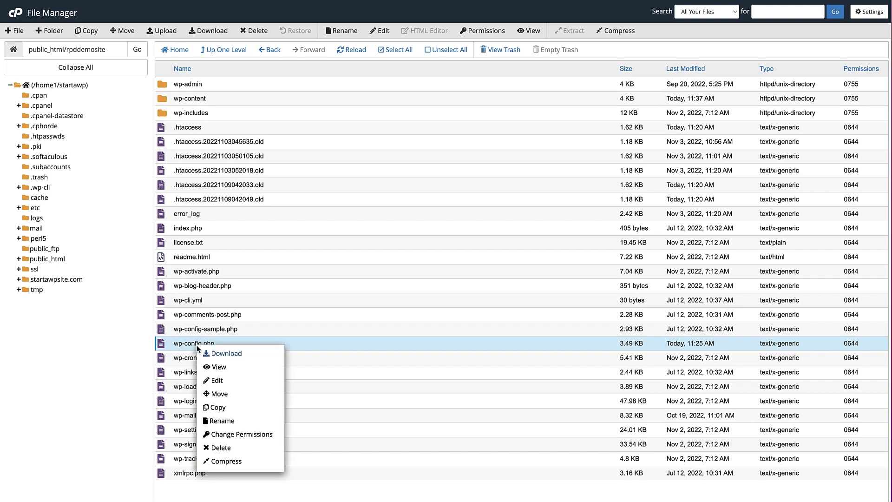
click(231, 382)
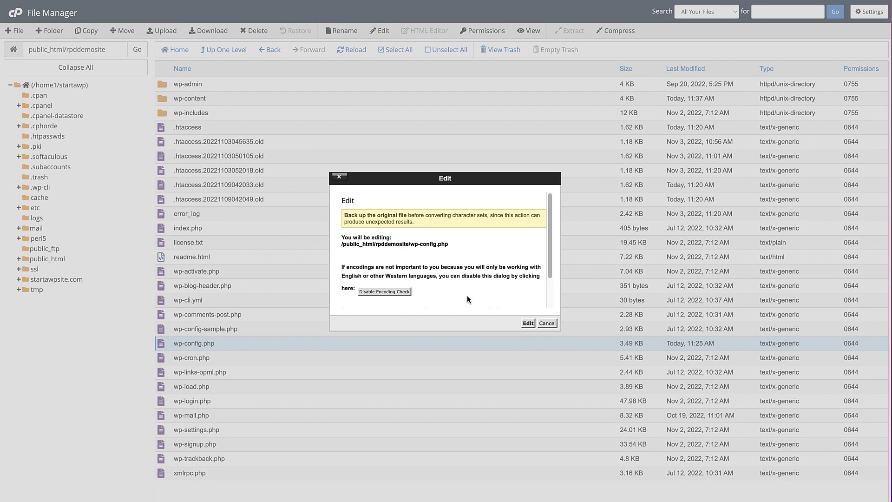
click(528, 324)
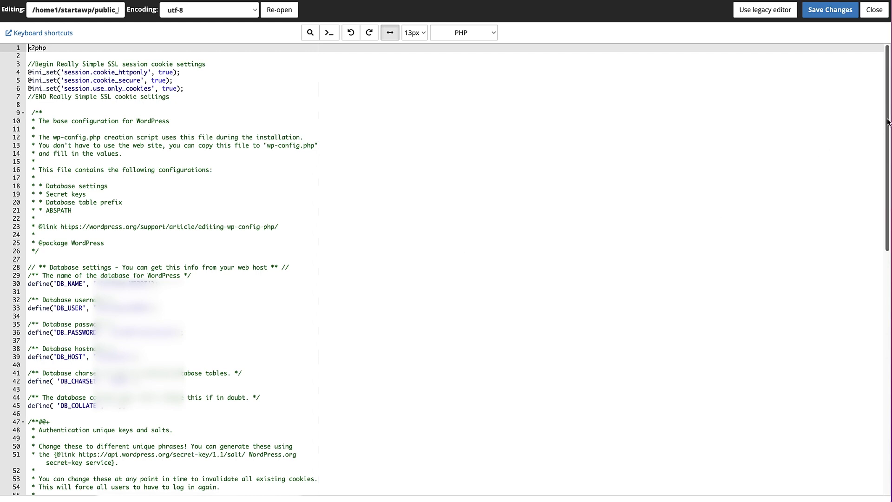
drag(889, 123, 871, 424)
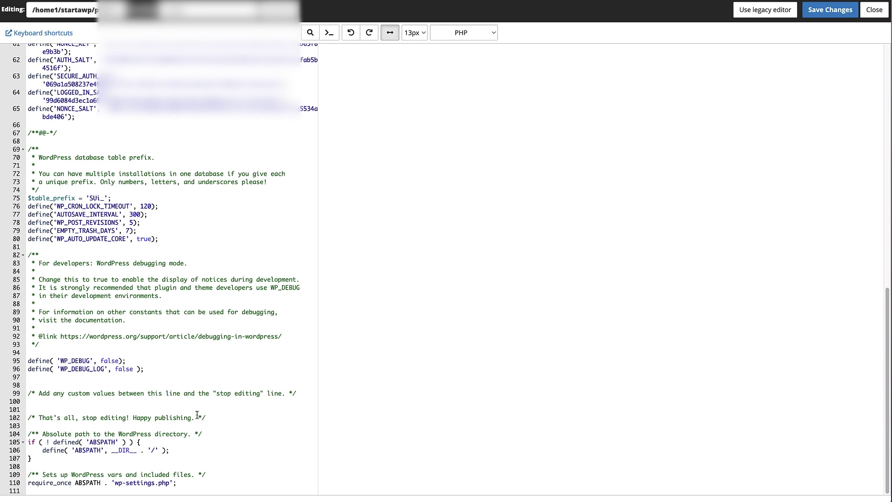
click(157, 409)
key(Return)
key(Return)
key(Return)
click(108, 412)
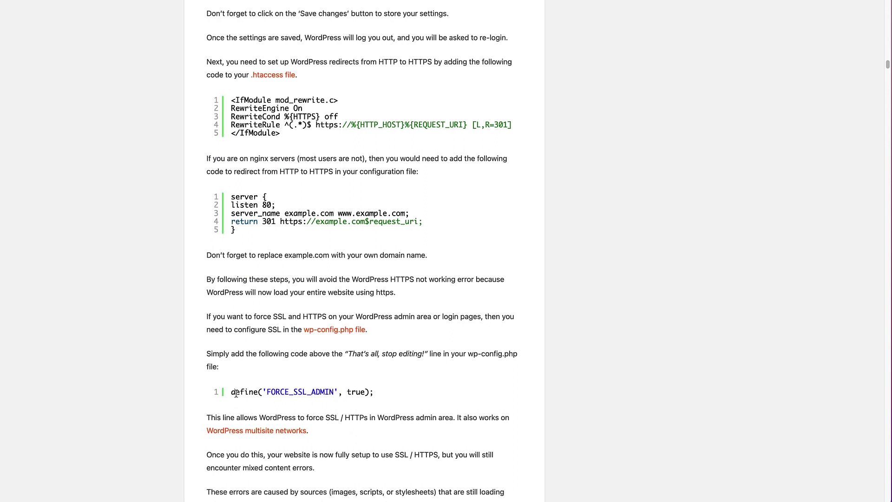
drag(232, 393, 384, 393)
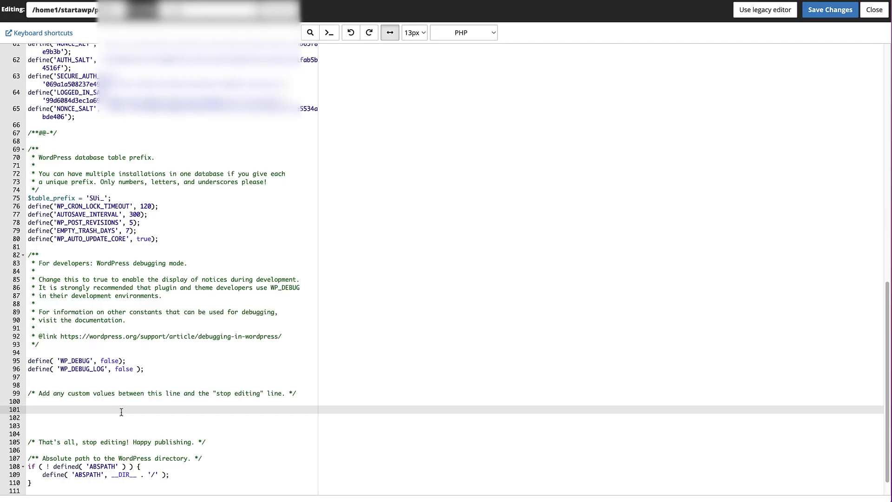
text(define('FORCE_SSL_ADMIN', true);)
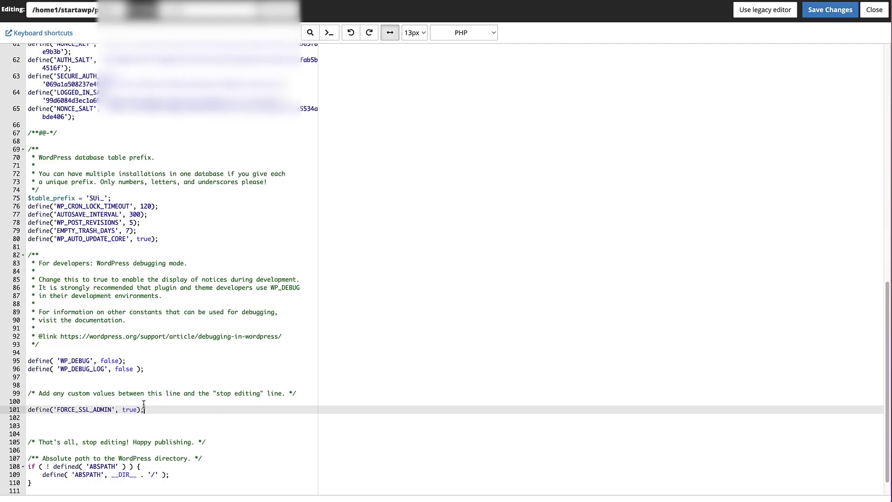
click(830, 12)
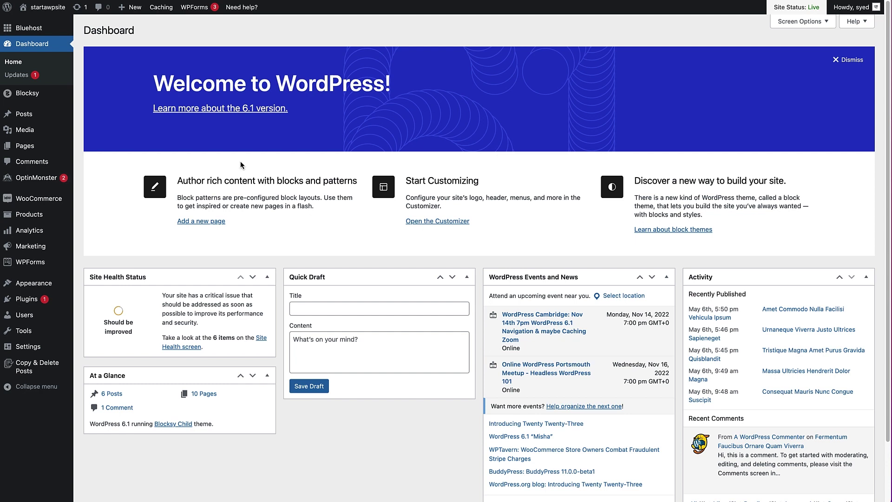
- In the WordPress admin, search the plugin directory for "better search", then install and activate Better Search Replace
mouse_move(20, 304)
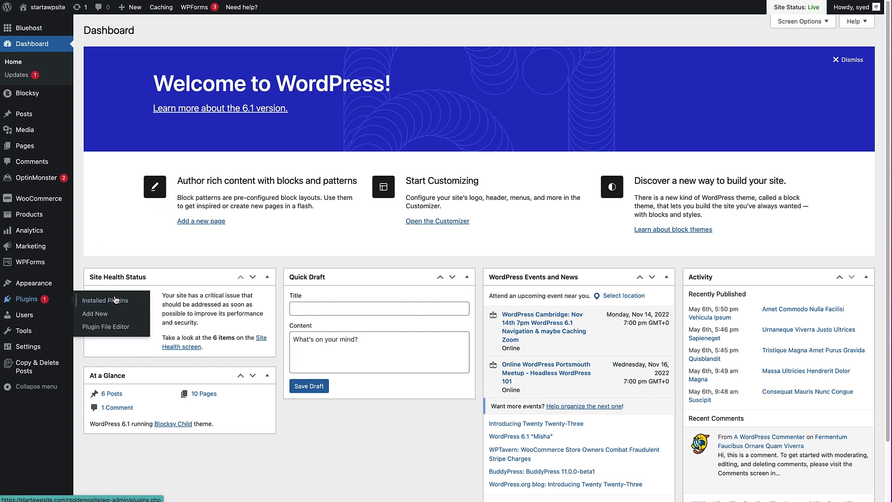
click(111, 318)
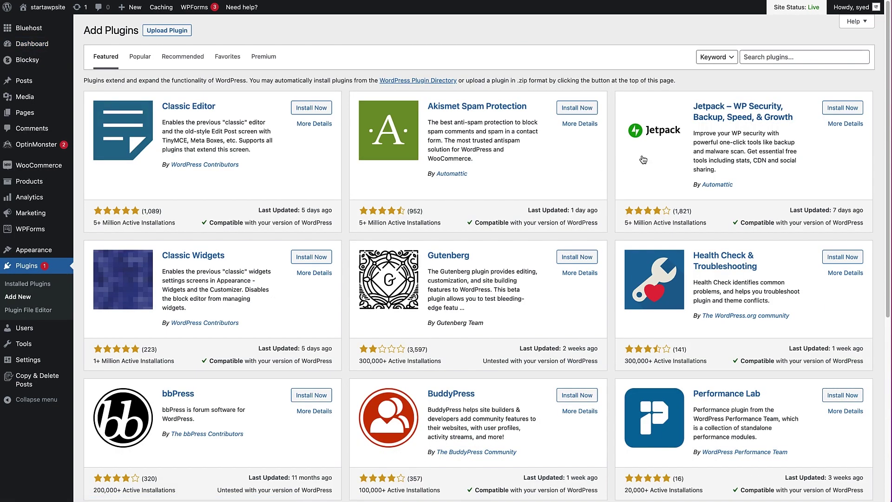
click(767, 57)
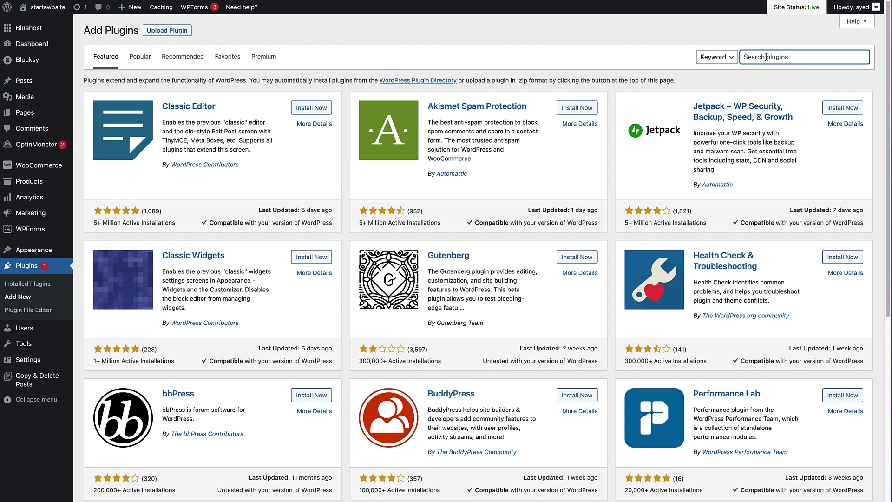
text(better search)
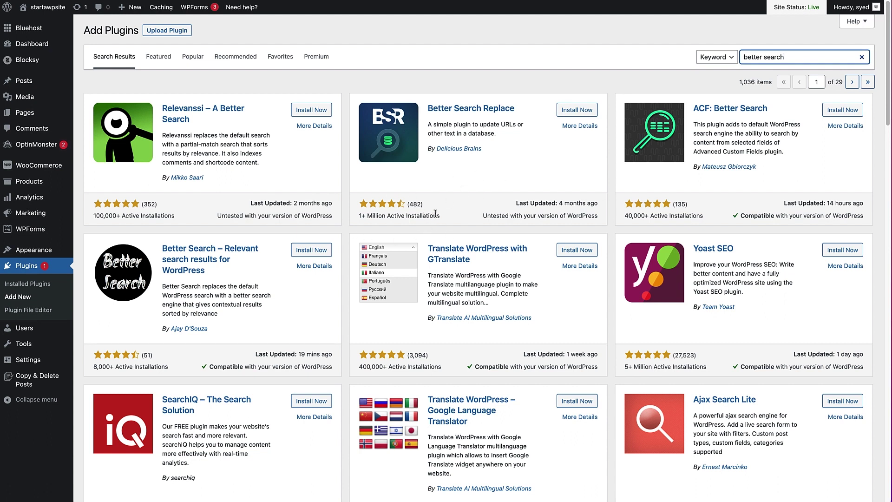
click(566, 112)
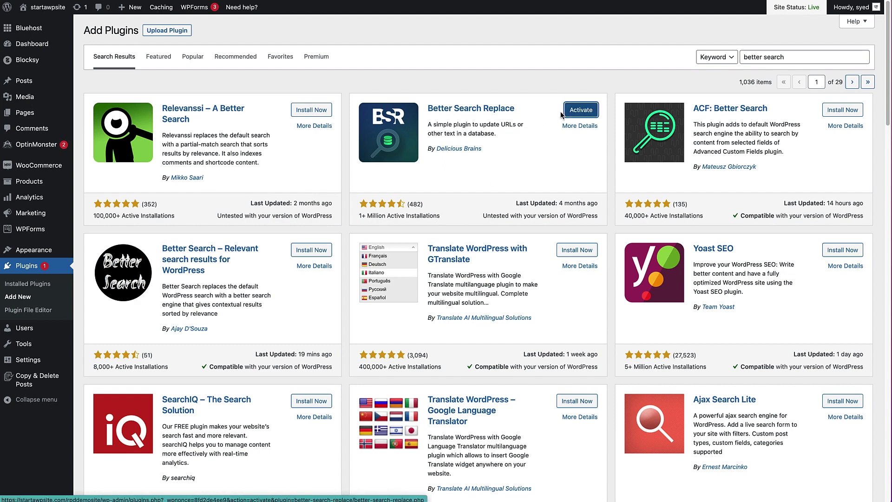
click(581, 111)
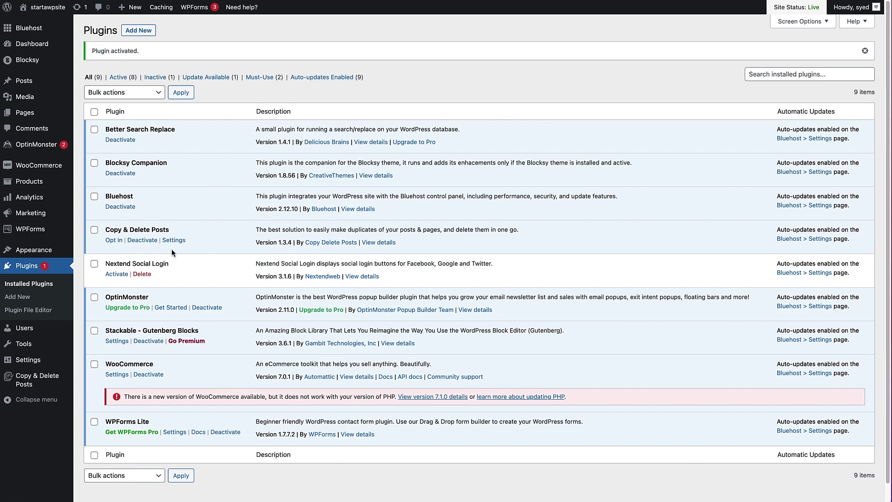
mouse_move(35, 345)
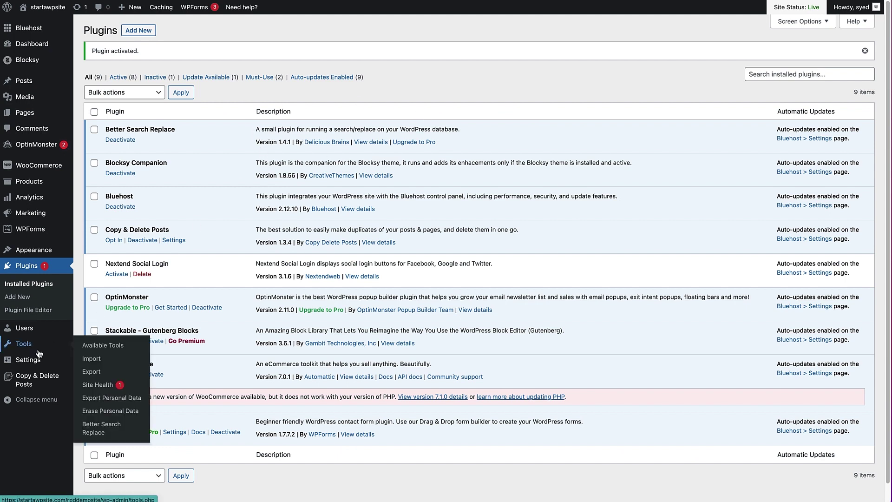
click(101, 429)
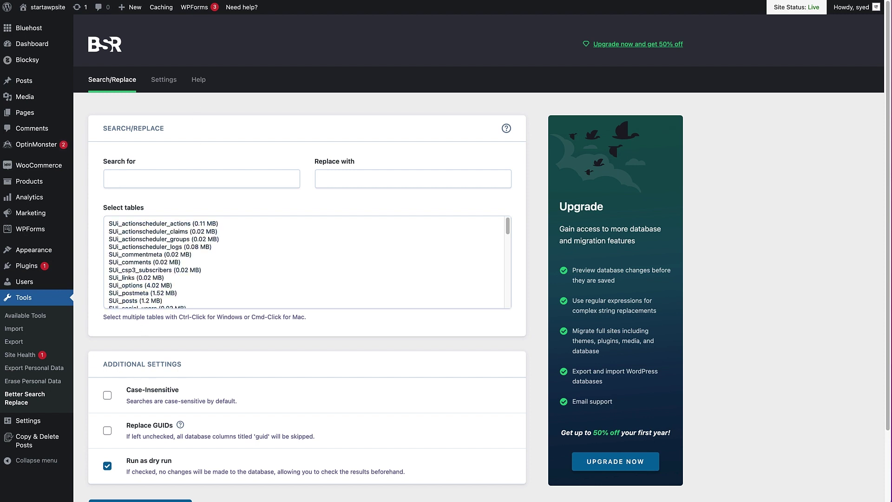
click(191, 179)
text(https://startawpsite.com/rpddemosite)
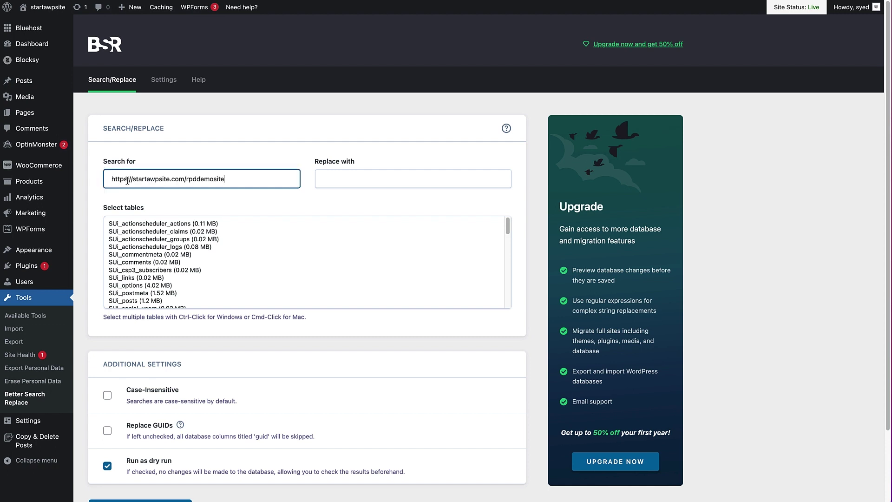
key(BackSpace)
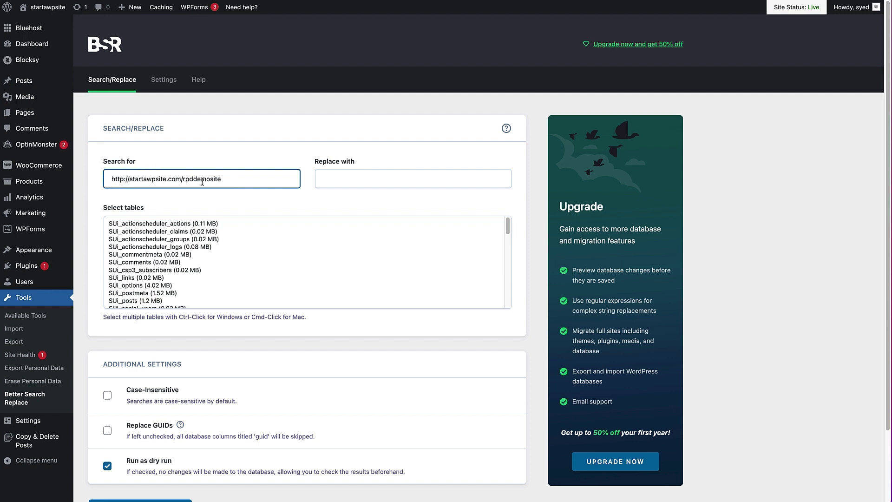
click(367, 181)
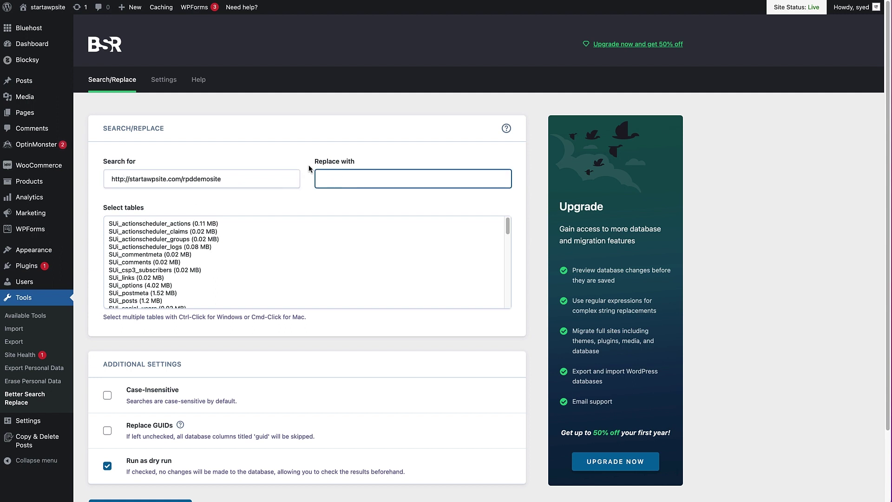
text(https://startawpsite.com/rpddemosite)
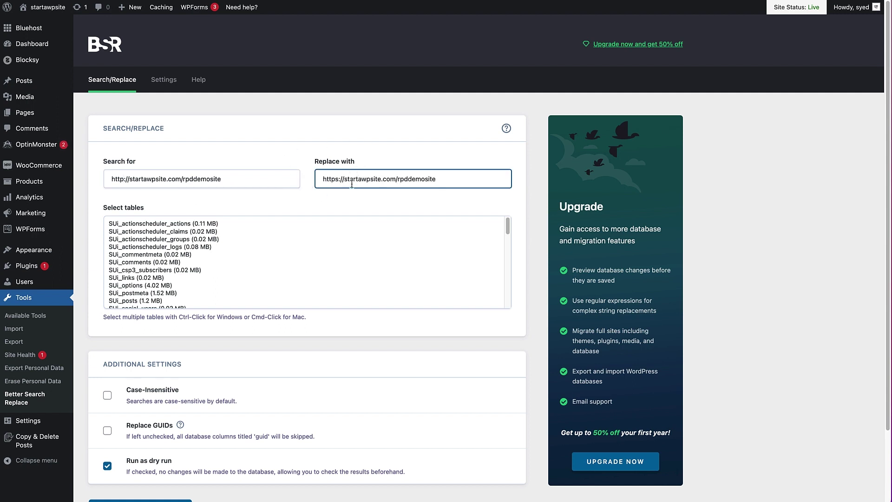
- Select all database tables, turn off the dry run option, and run the search and replace
click(169, 226)
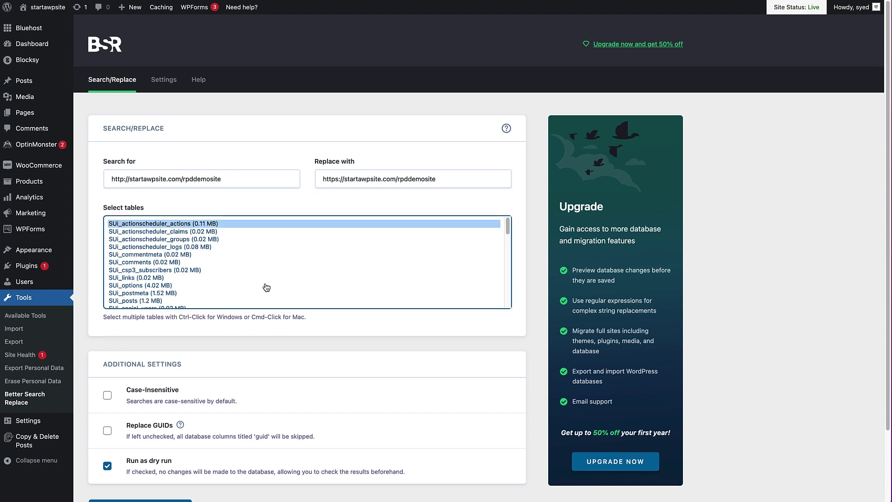
drag(511, 231, 514, 328)
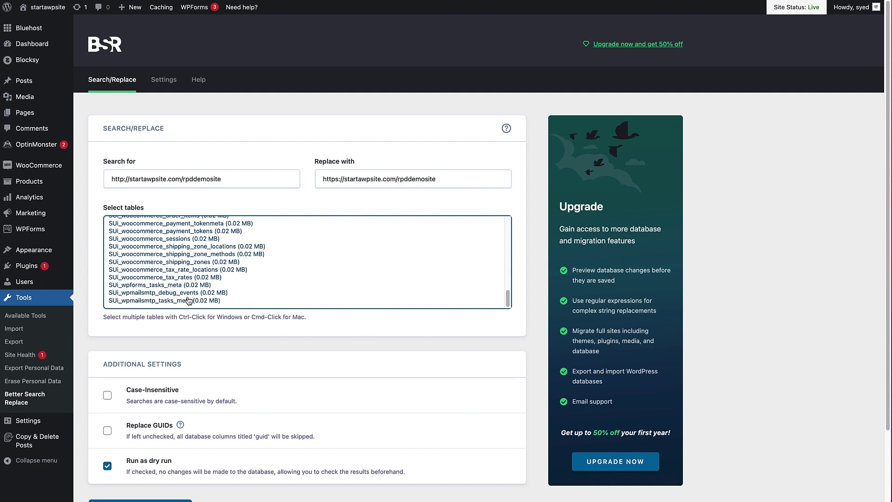
shift+click(188, 300)
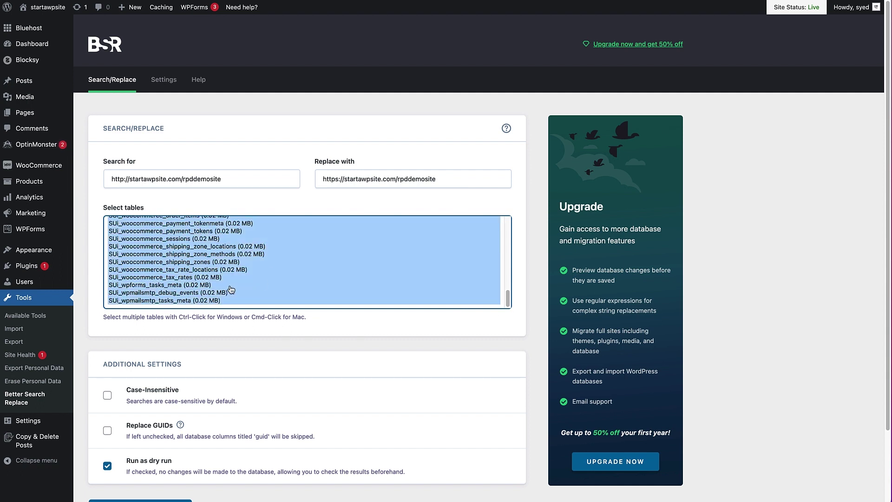
click(107, 466)
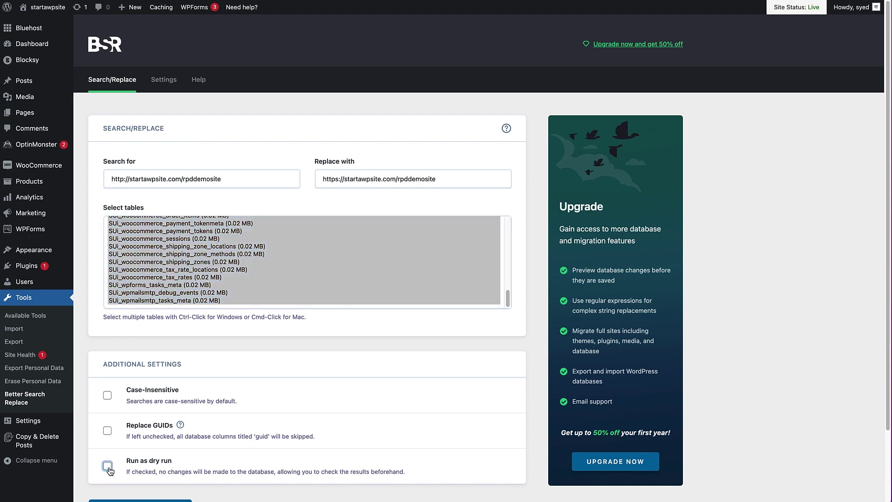
scroll(886, 255, down, 3)
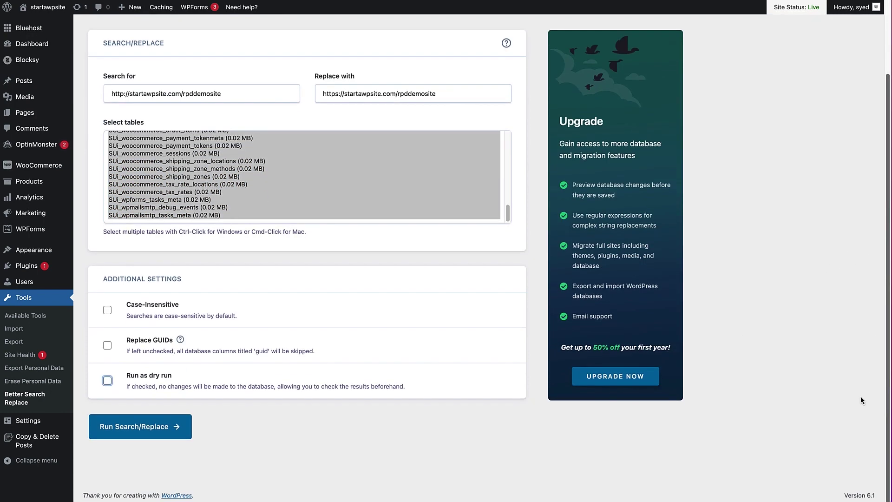
click(145, 434)
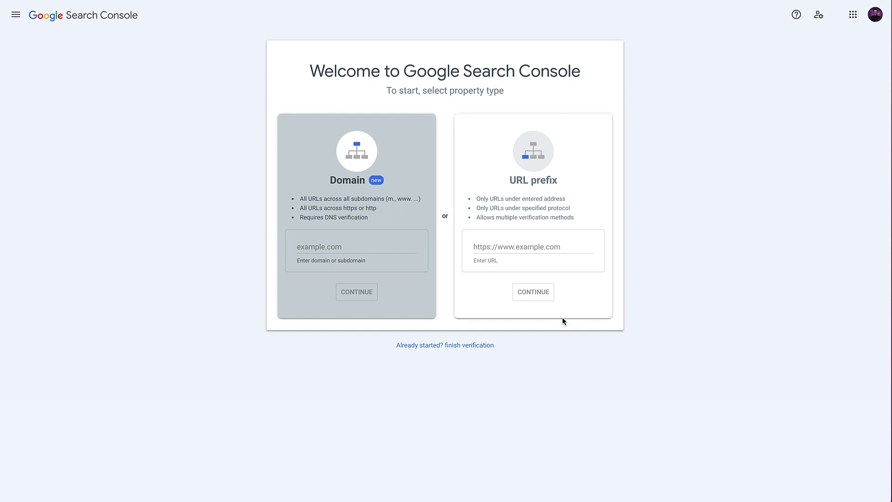
click(508, 251)
text(https://startawpsite.com/rpddemosite)
click(540, 301)
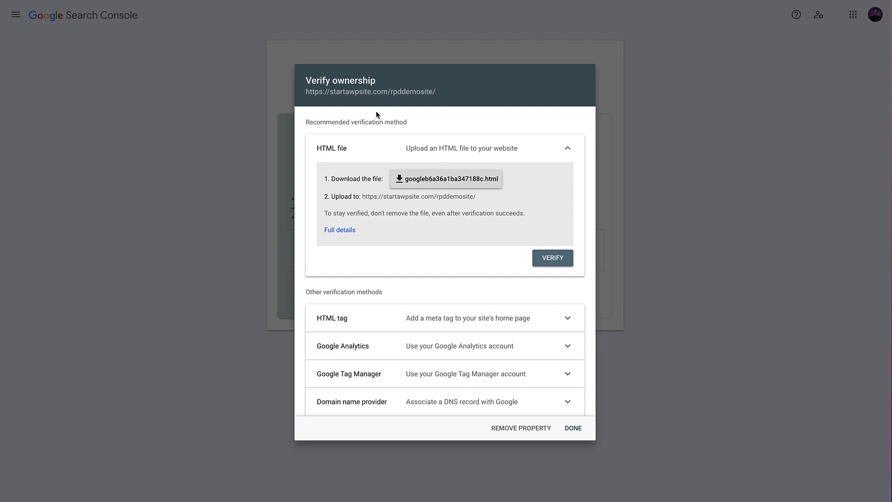
click(418, 176)
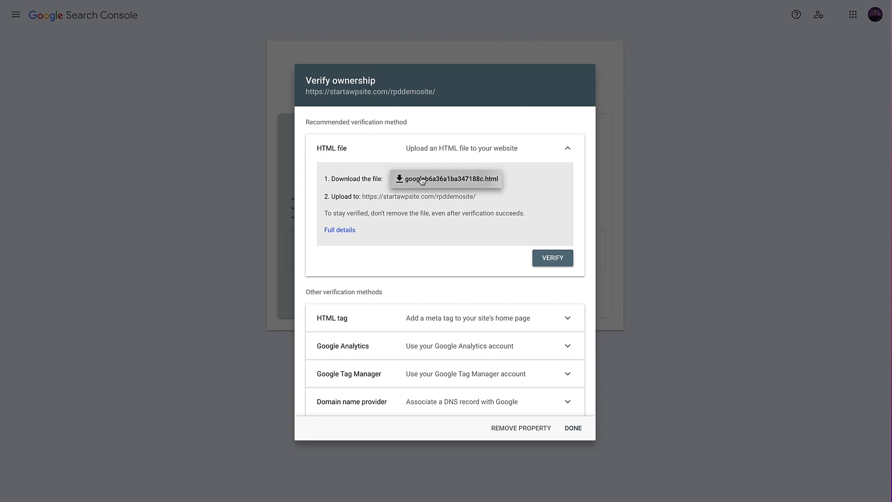
click(882, 490)
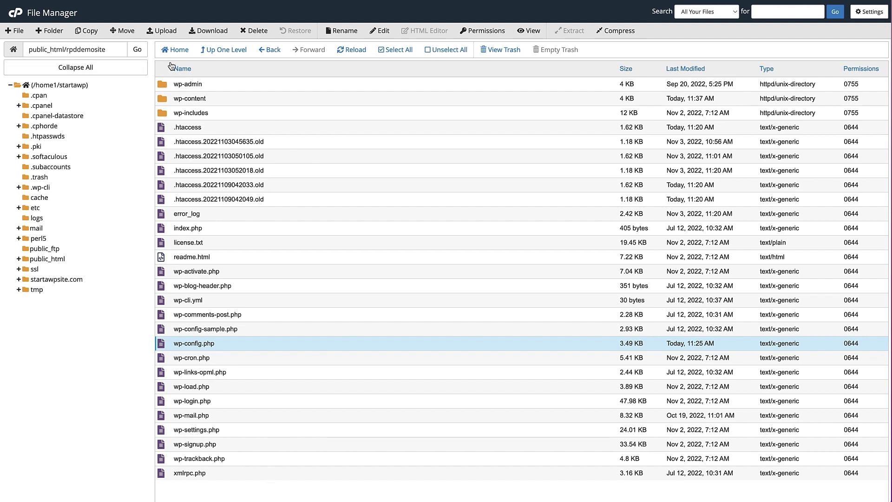
- Switch to File Manager and upload the downloaded Google HTML verification file to public_html/rpddemosite
click(158, 32)
click(445, 163)
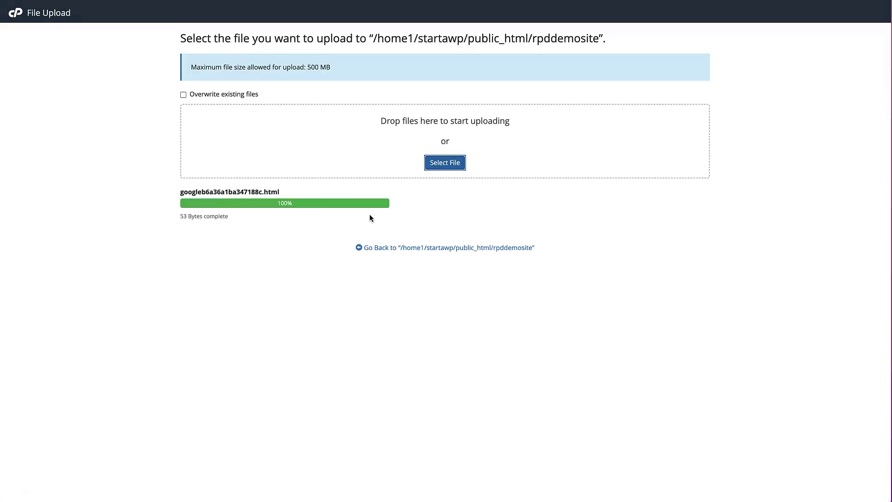
click(394, 249)
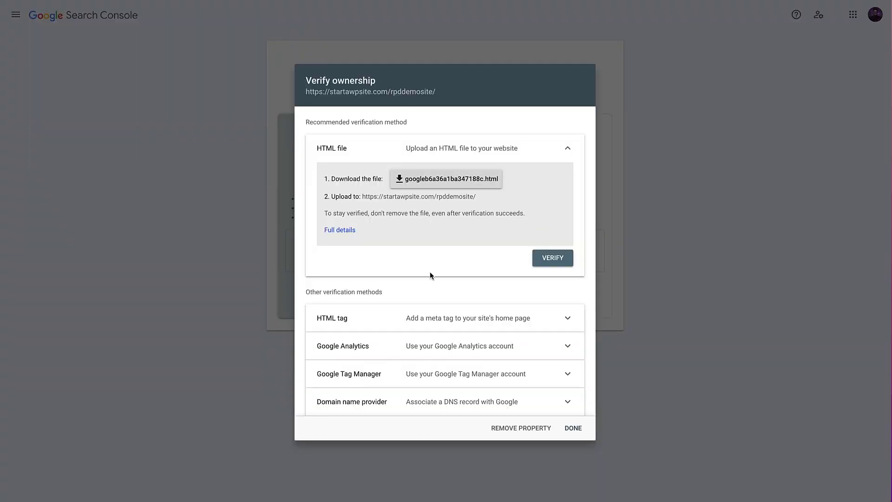
- Return to Google Search Console, verify ownership with the HTML file method, and open the new property
click(556, 263)
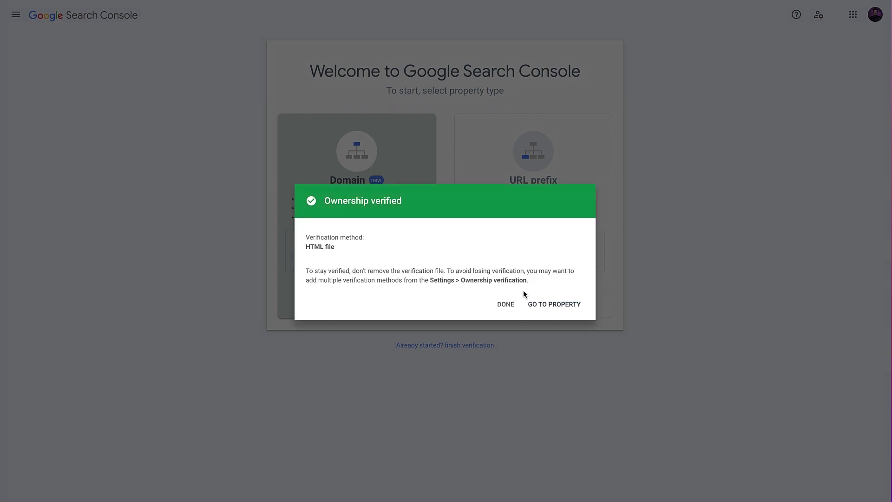
click(539, 309)
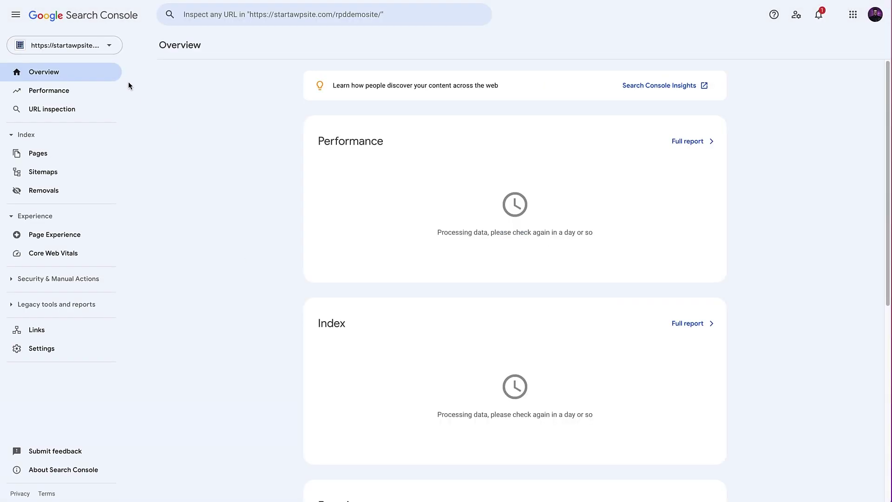